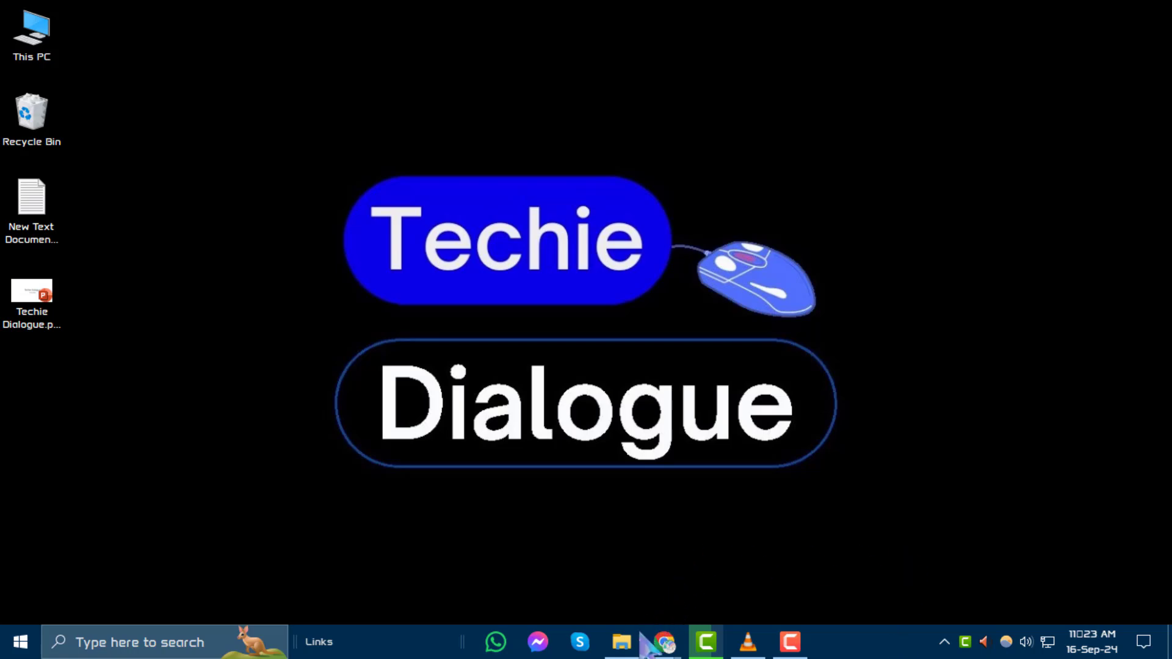
# Step: Open Downloads in File Explorer and select sample2.html from yesterday's files
pyautogui.click(621, 642)
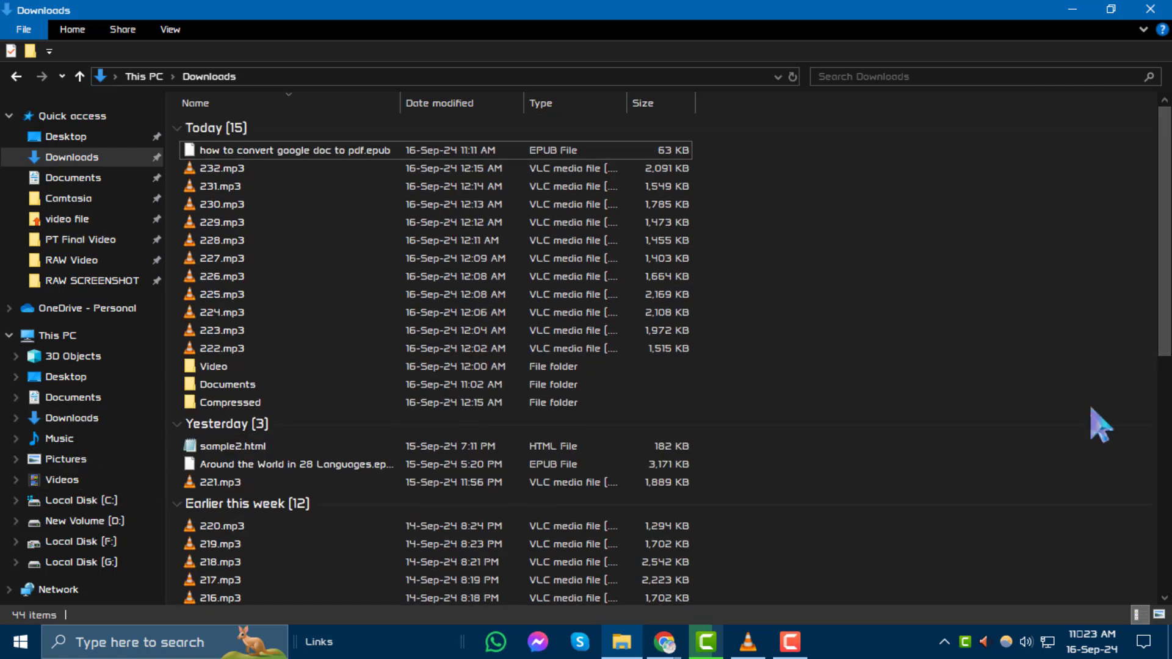
pyautogui.scroll(-2, 1099, 423)
pyautogui.scroll(-1, 1099, 425)
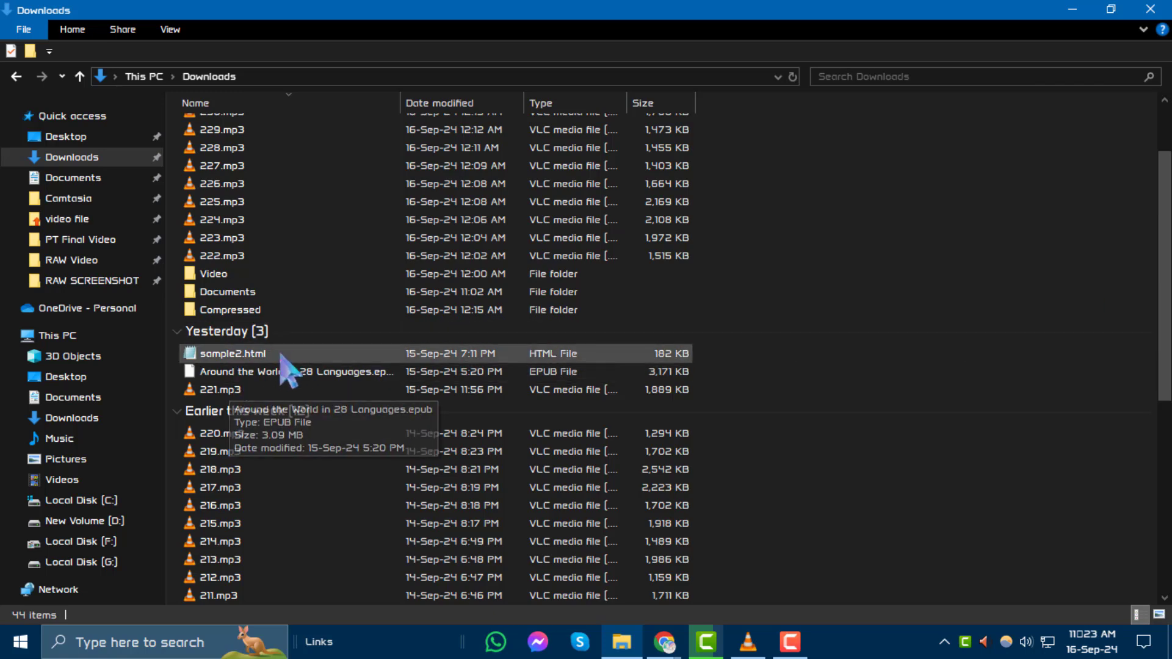
pyautogui.click(554, 360)
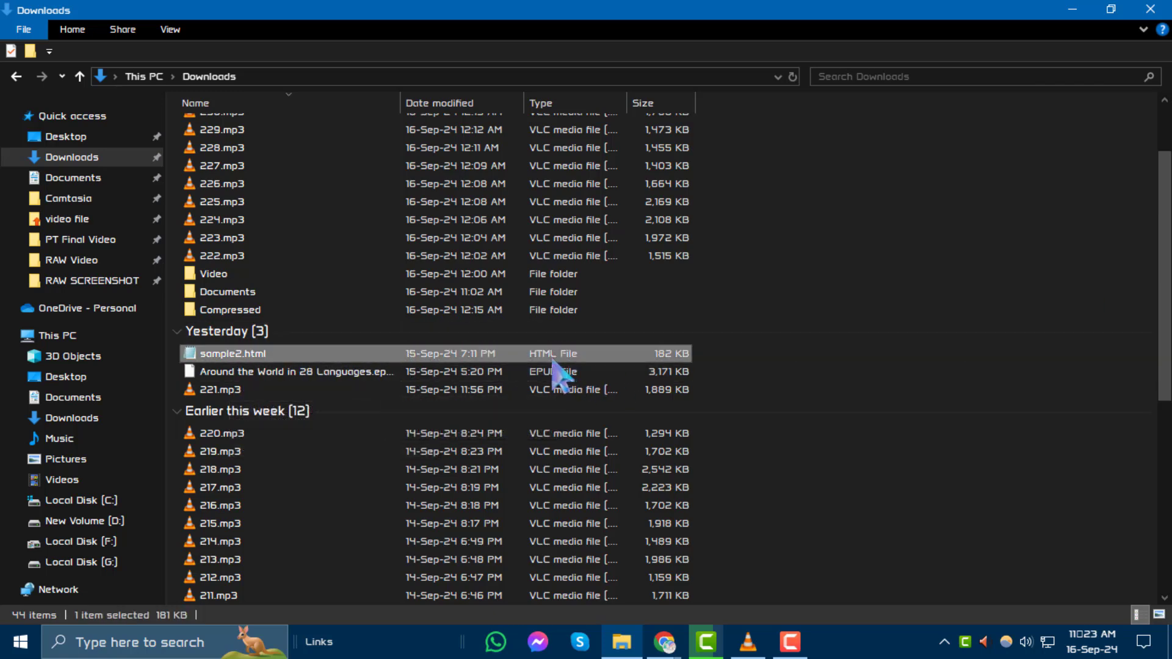
# Step: Choose Microsoft Edge for sample2.html through its Open with > Choose another app menu
pyautogui.rightClick(458, 366)
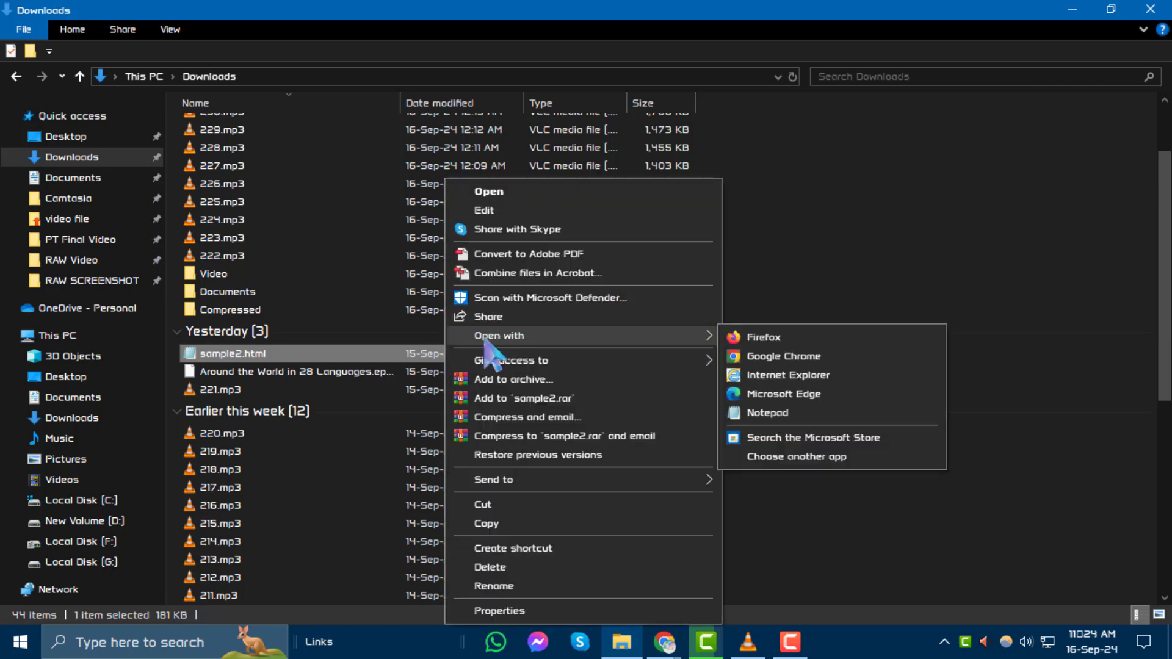
pyautogui.moveTo(499, 335)
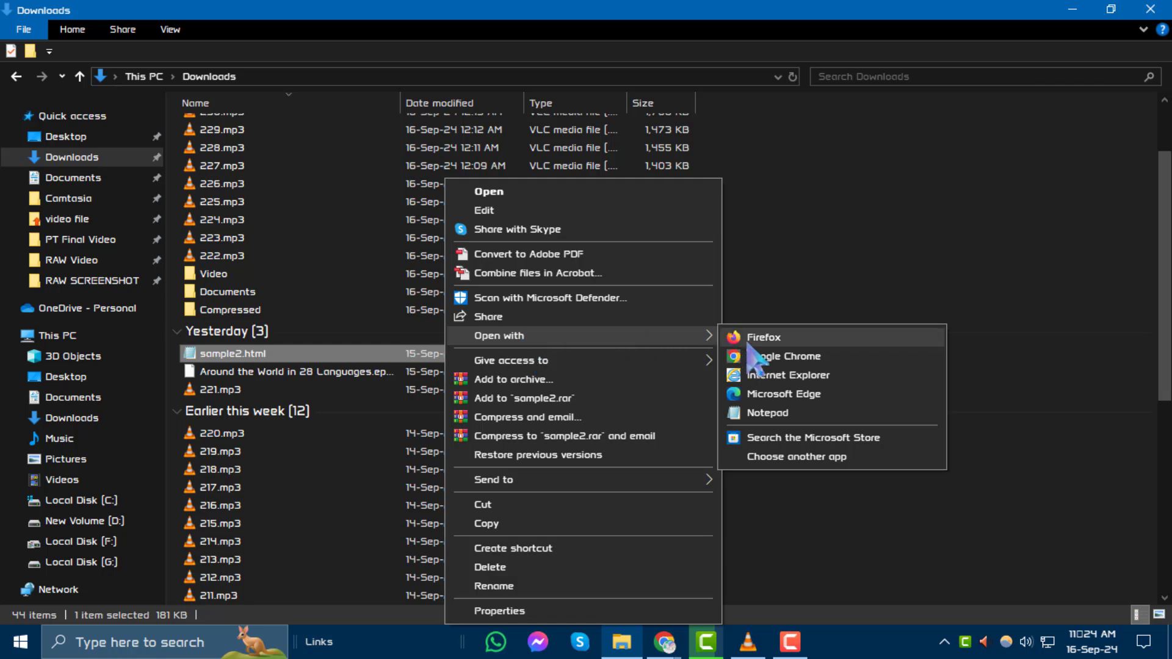
pyautogui.click(803, 456)
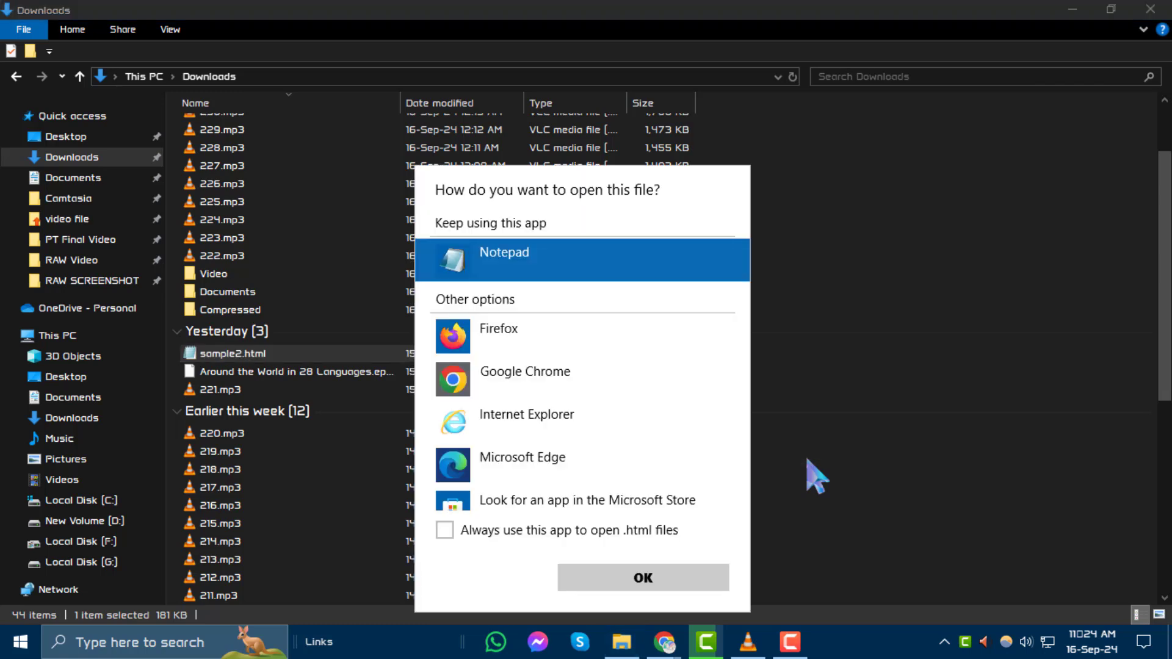
pyautogui.scroll(-3, 632, 470)
pyautogui.scroll(3, 632, 458)
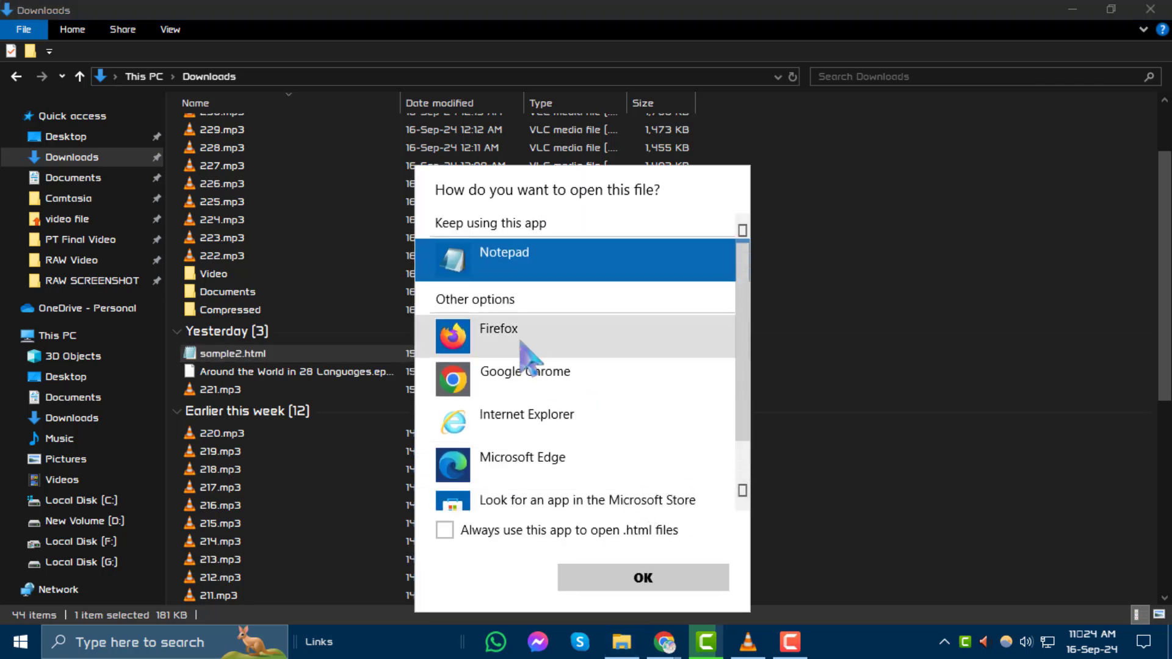
pyautogui.scroll(-2, 630, 405)
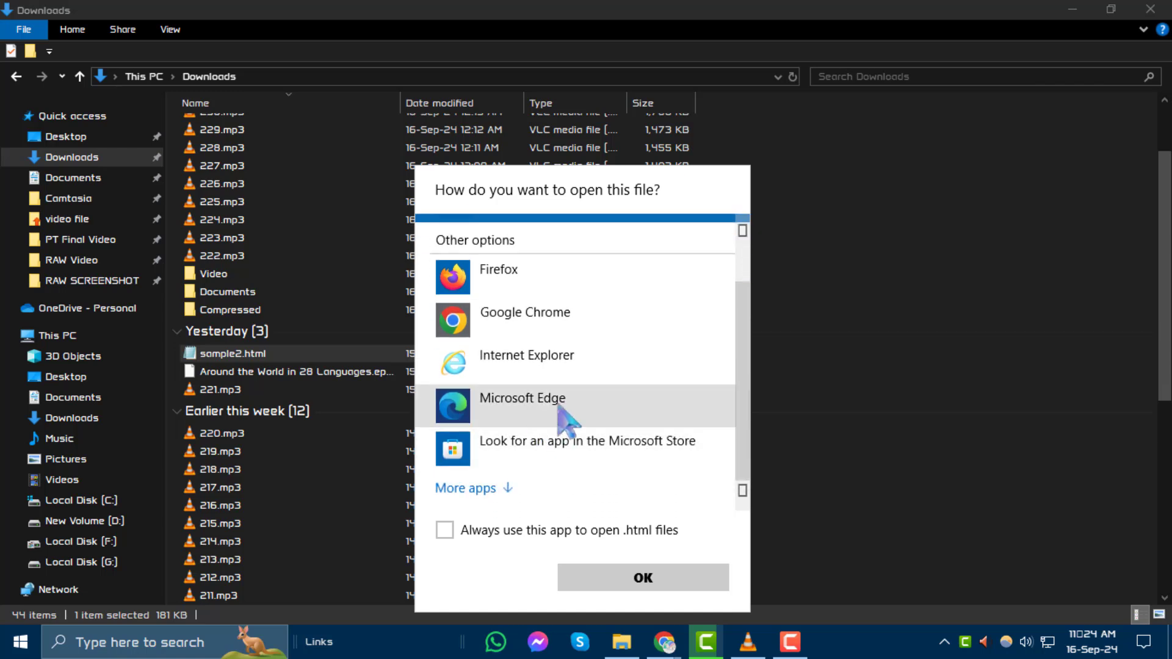
pyautogui.click(578, 412)
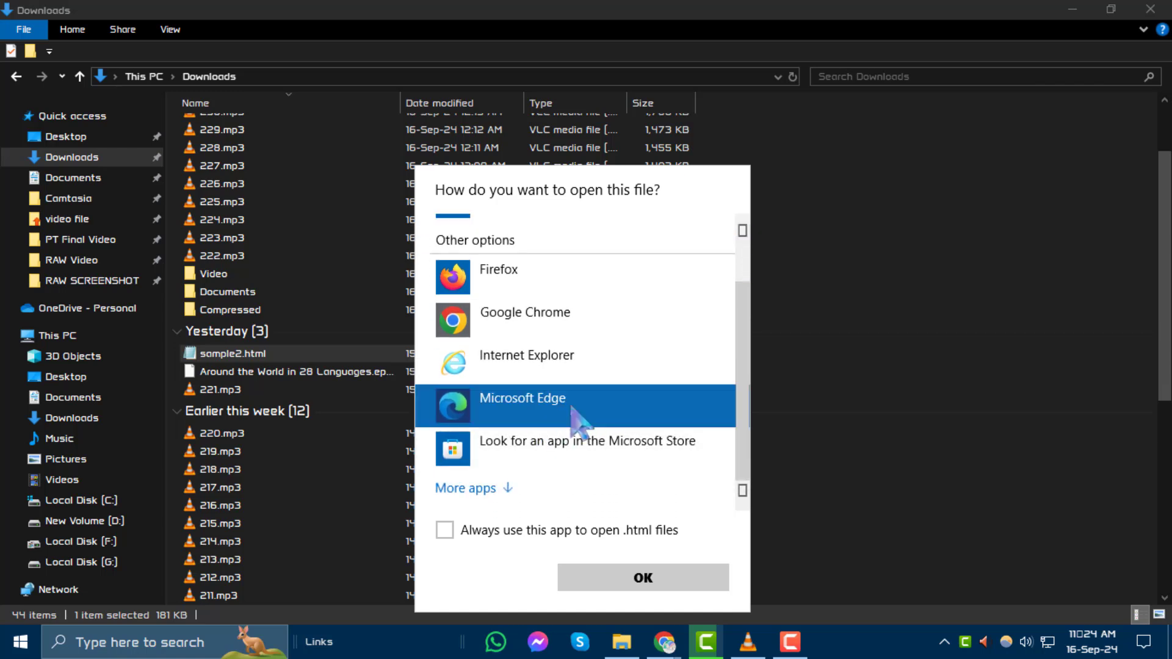
# Step: Confirm Microsoft Edge with OK in the 'How do you want to open this file?' dialog
pyautogui.click(643, 578)
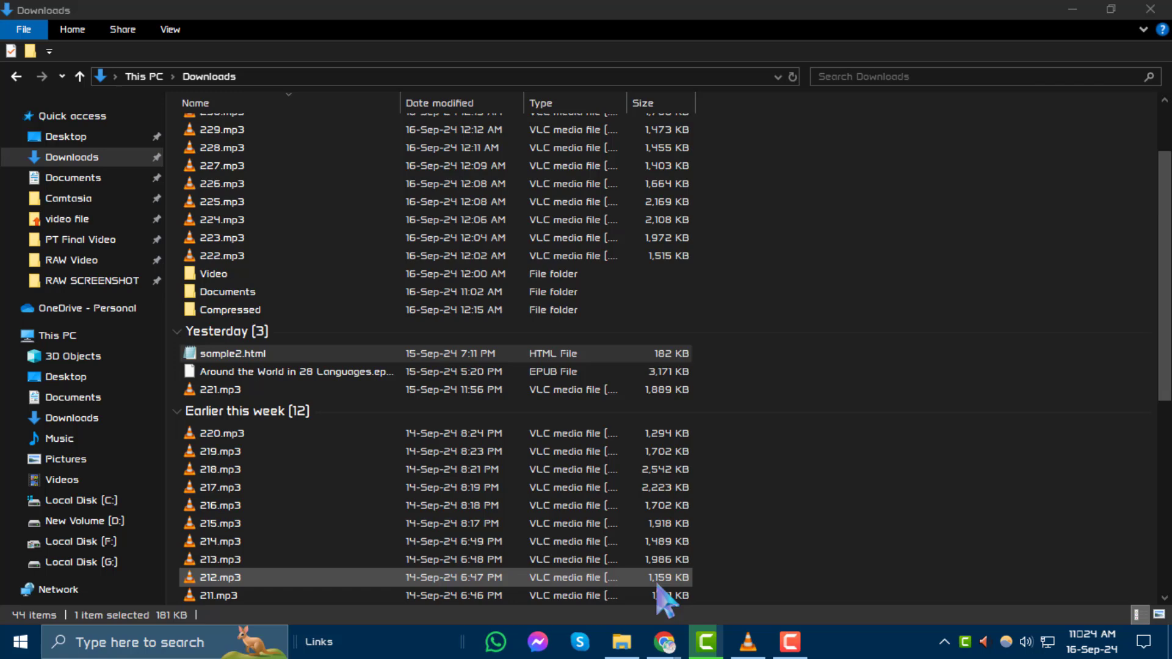